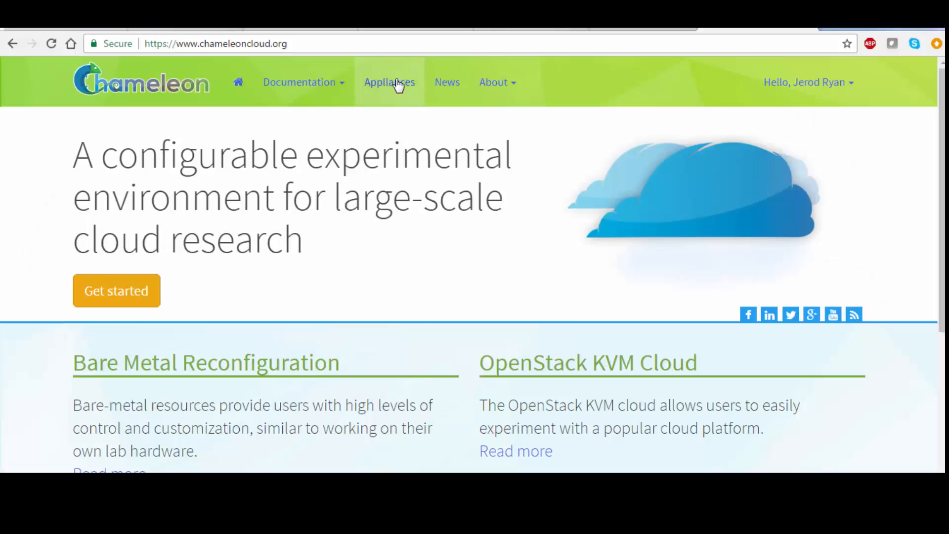
# Open the DevStack Mitaka appliance from the appliance catalog and view its image details for launching at KVM@TACC.
pyautogui.click(395, 82)
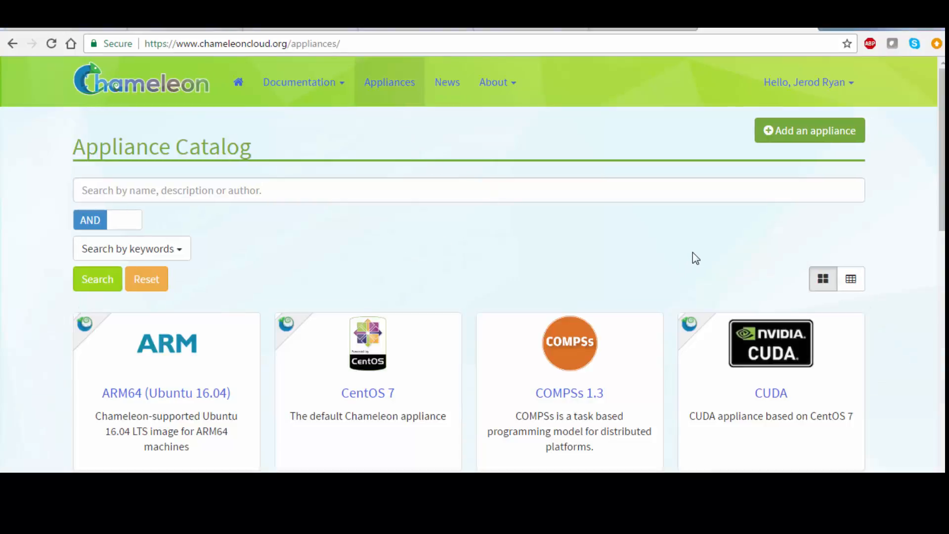
pyautogui.scroll(-4, 692, 254)
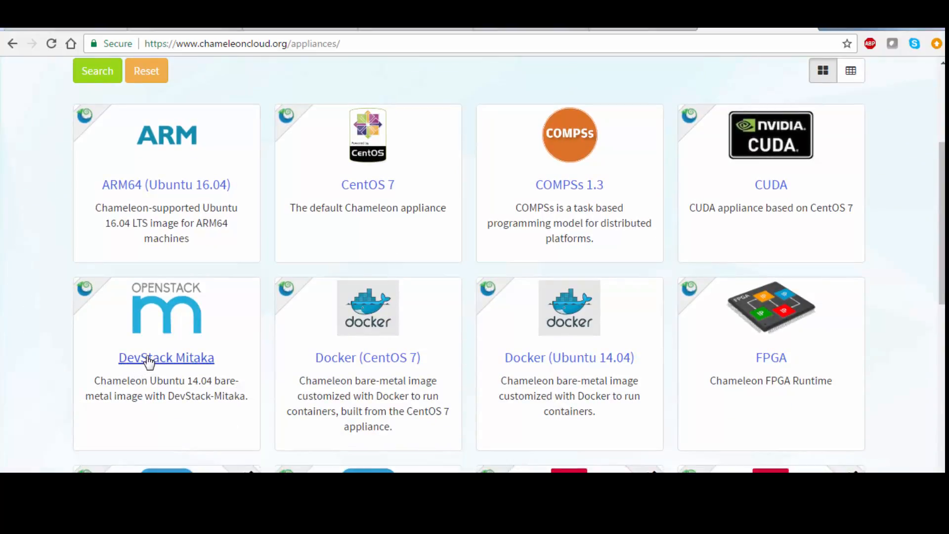
pyautogui.click(148, 366)
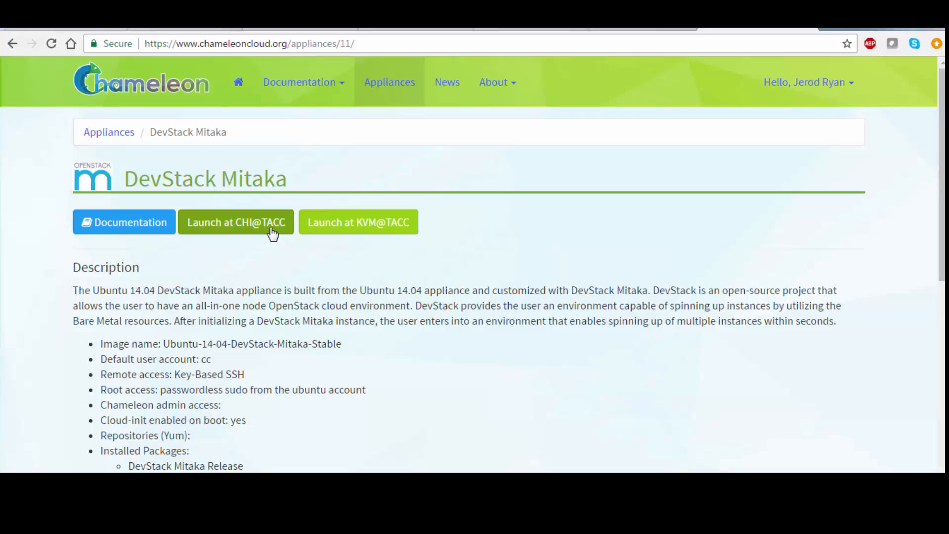
pyautogui.click(380, 228)
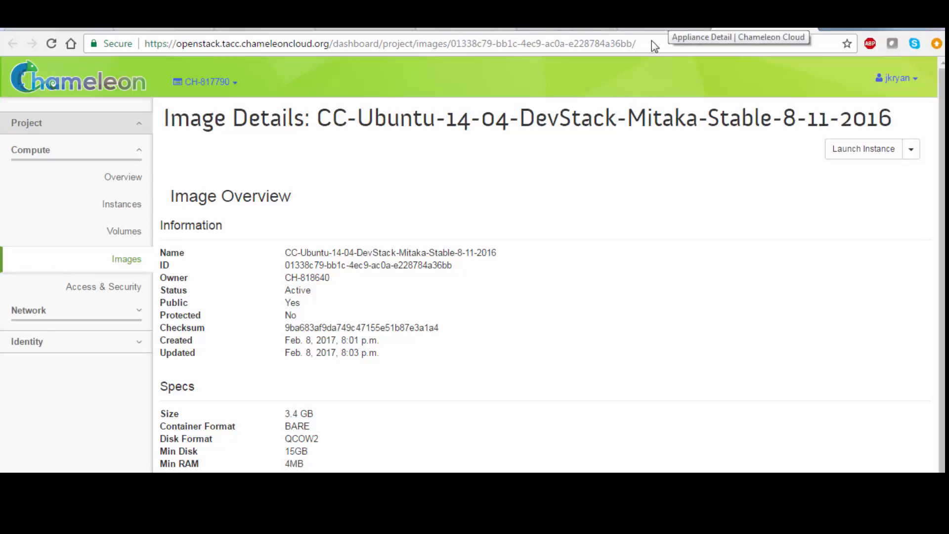
# Switch to the OpenStack admin volumes page and review the Manage Volume form, including its volume type choices, without submitting it.
pyautogui.click(361, 28)
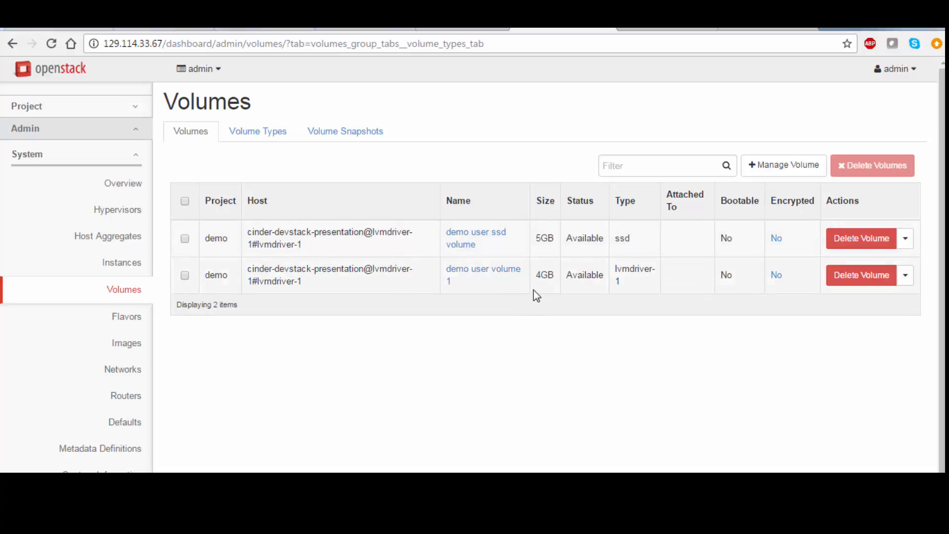
pyautogui.click(777, 169)
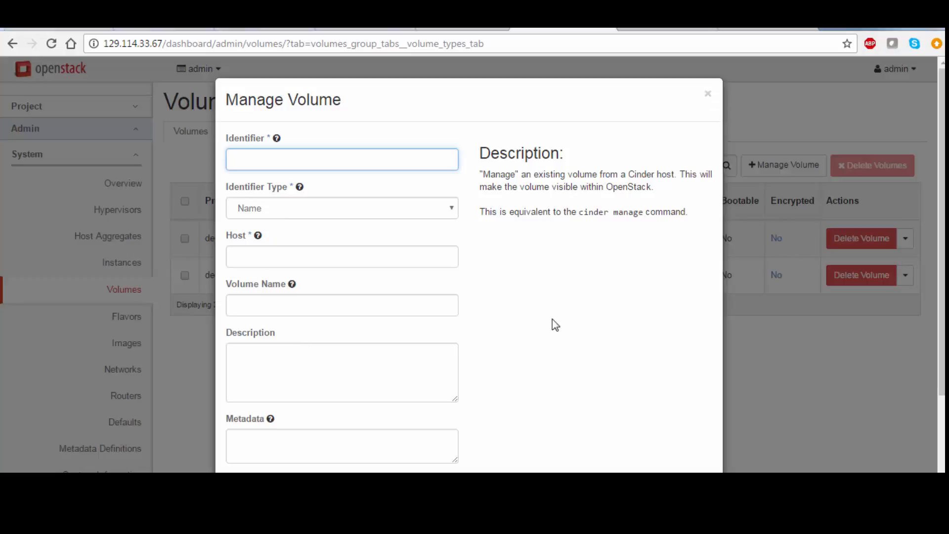
pyautogui.scroll(-2, 556, 311)
pyautogui.scroll(-2, 559, 312)
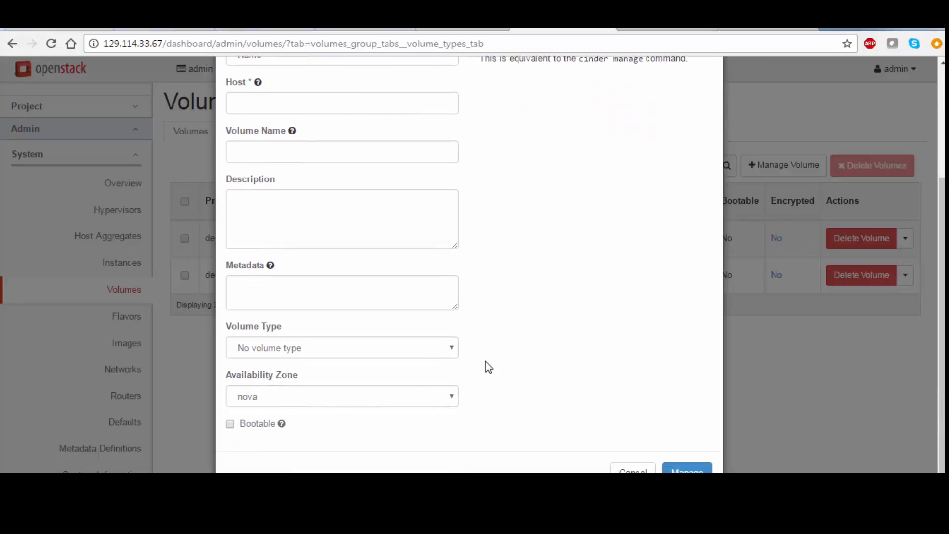
pyautogui.click(451, 347)
pyautogui.click(452, 345)
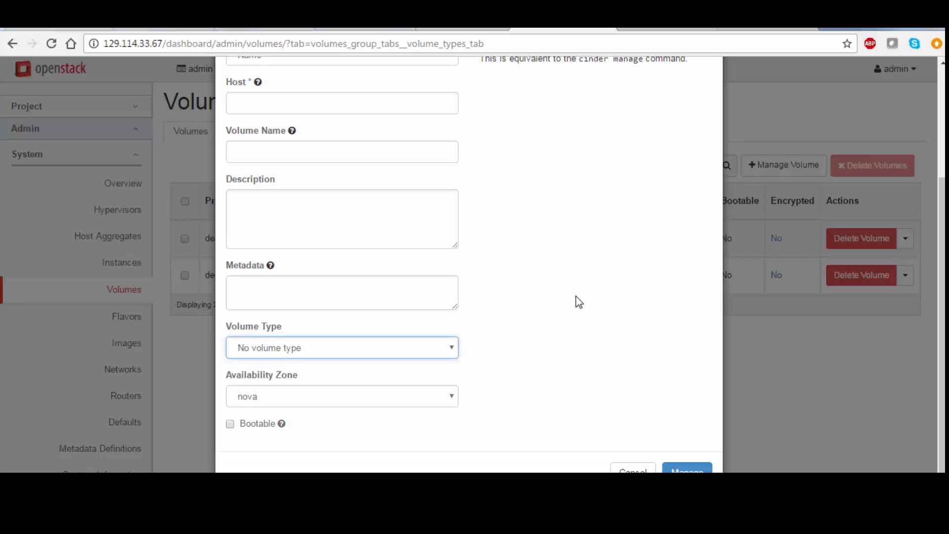
pyautogui.scroll(3, 576, 301)
pyautogui.click(709, 80)
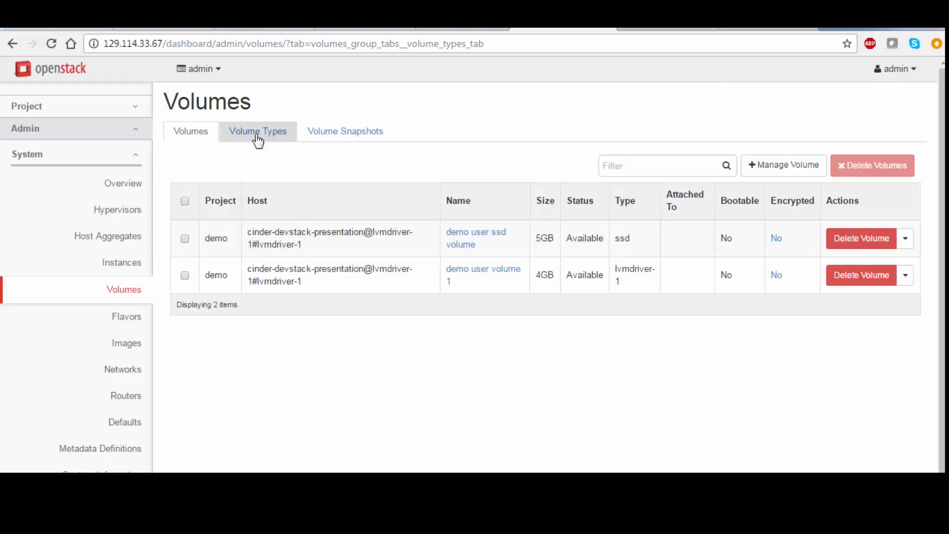
# View the volume types and examine the key-value specs of the ssd QoS spec.
pyautogui.click(256, 136)
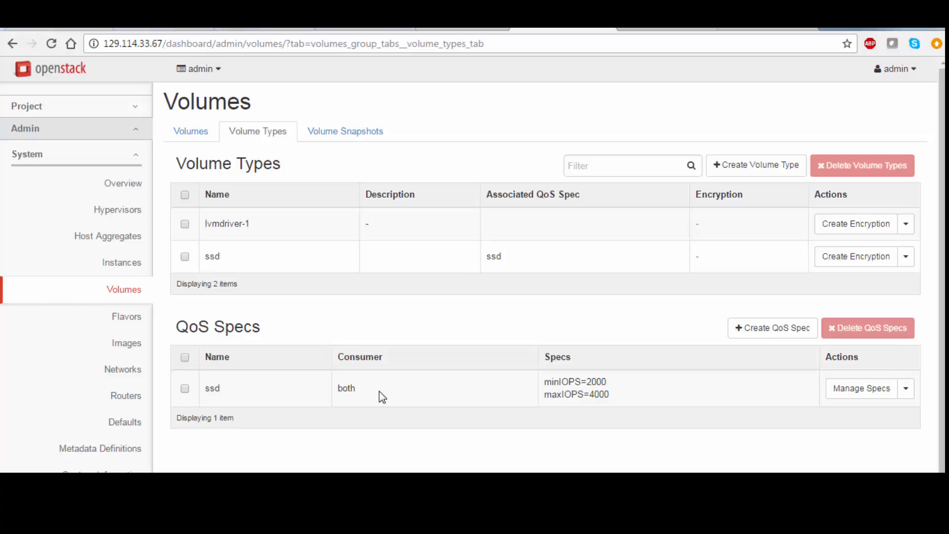
pyautogui.click(888, 394)
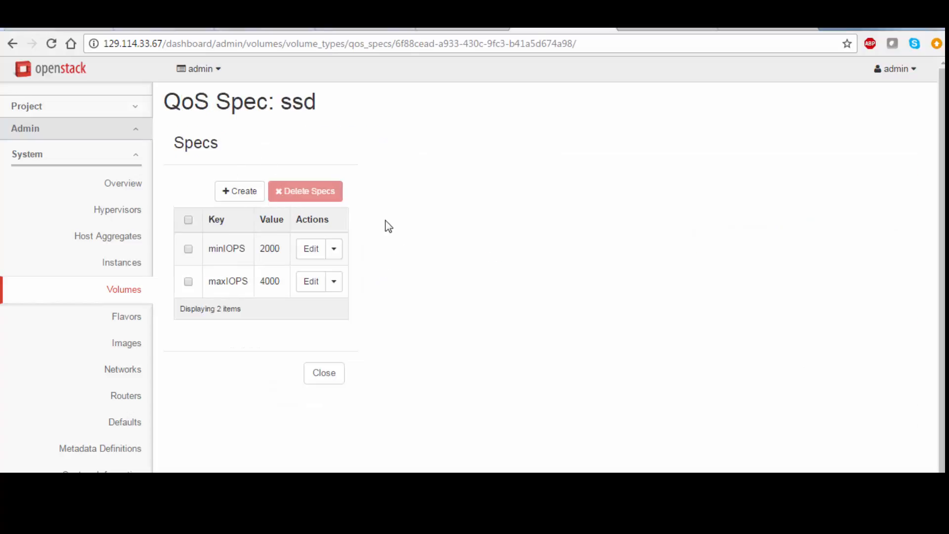
pyautogui.click(324, 376)
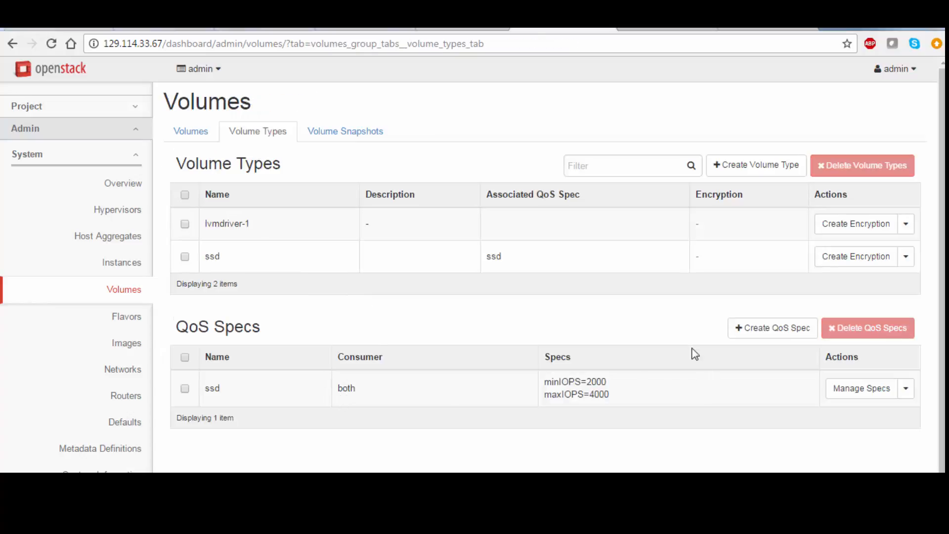
# Create a volume type named hdd.
pyautogui.click(780, 168)
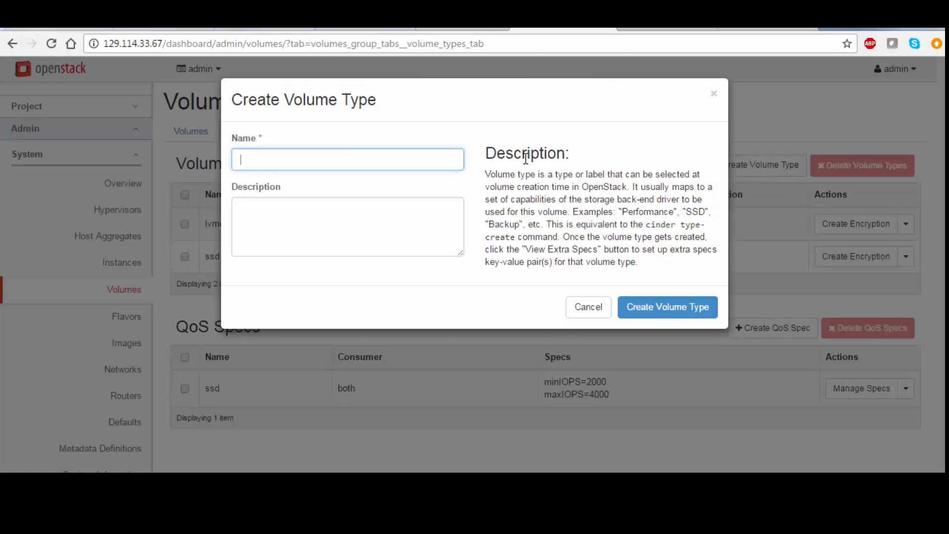
pyautogui.write('hdd')
pyautogui.click(663, 308)
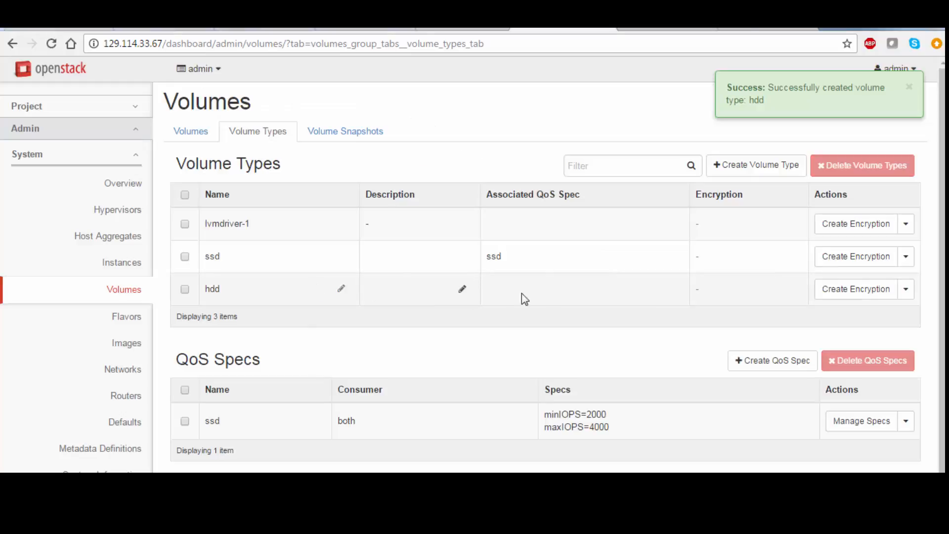
# Examine the actions available for the hdd volume type and its edit form, leaving without changes.
pyautogui.click(907, 289)
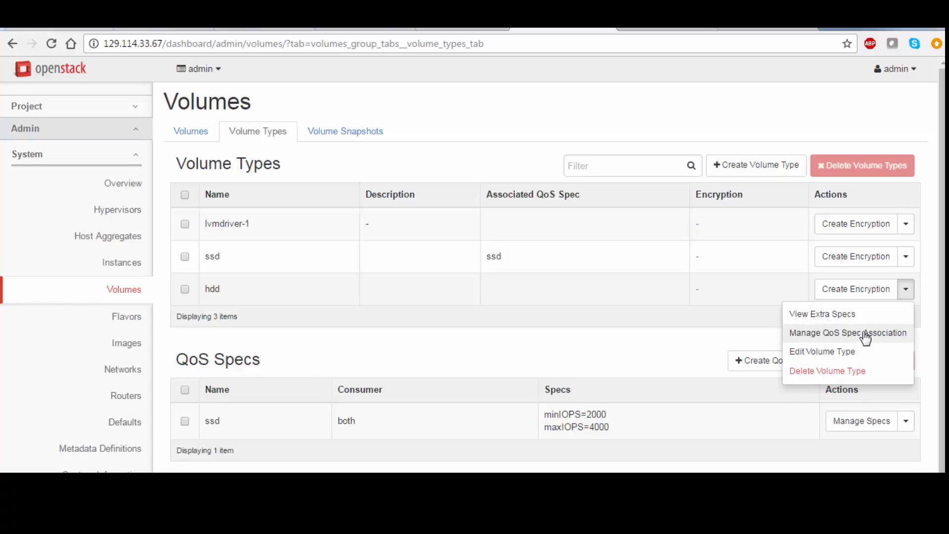
pyautogui.click(839, 355)
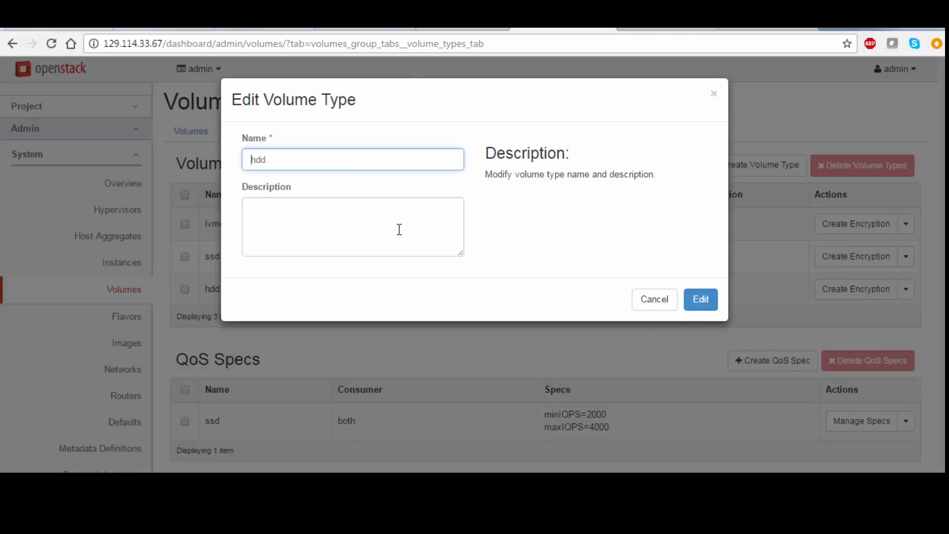
pyautogui.click(645, 300)
pyautogui.click(905, 292)
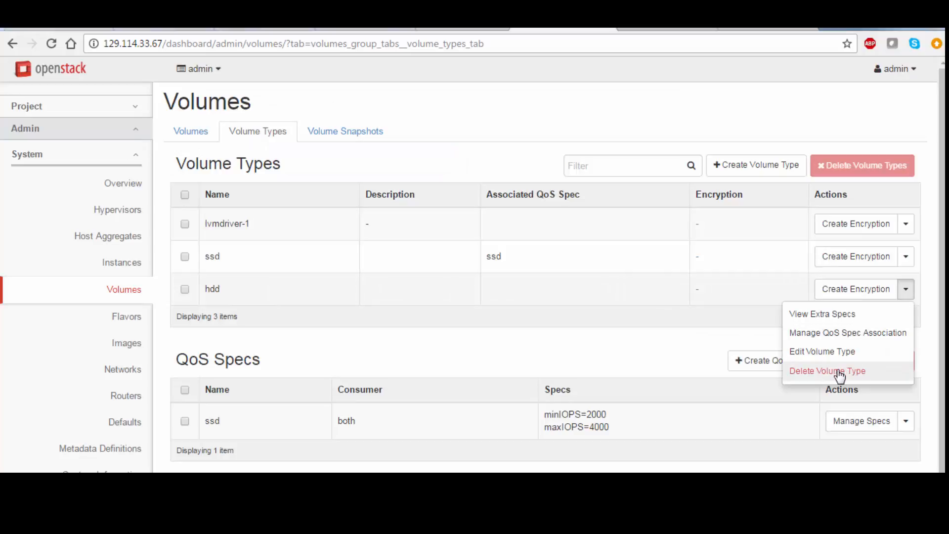
pyautogui.click(712, 315)
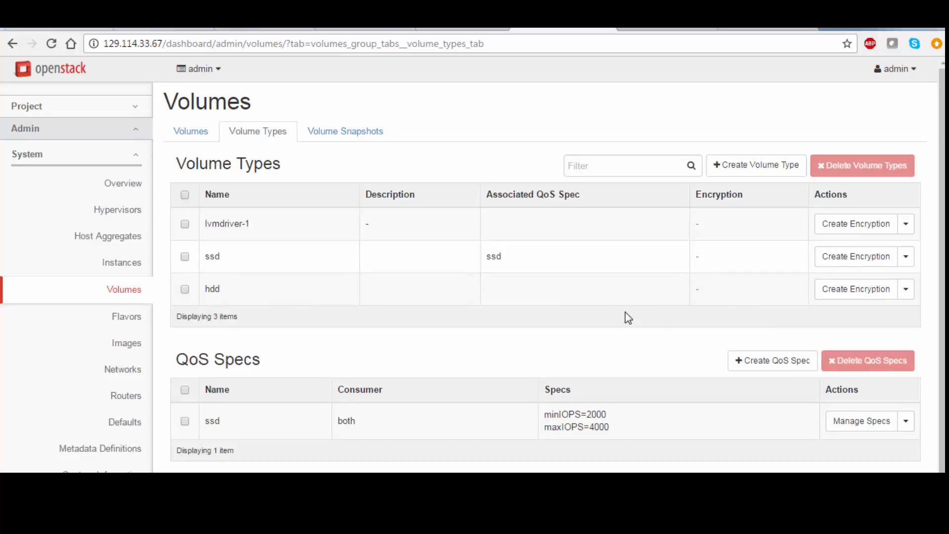
pyautogui.click(186, 256)
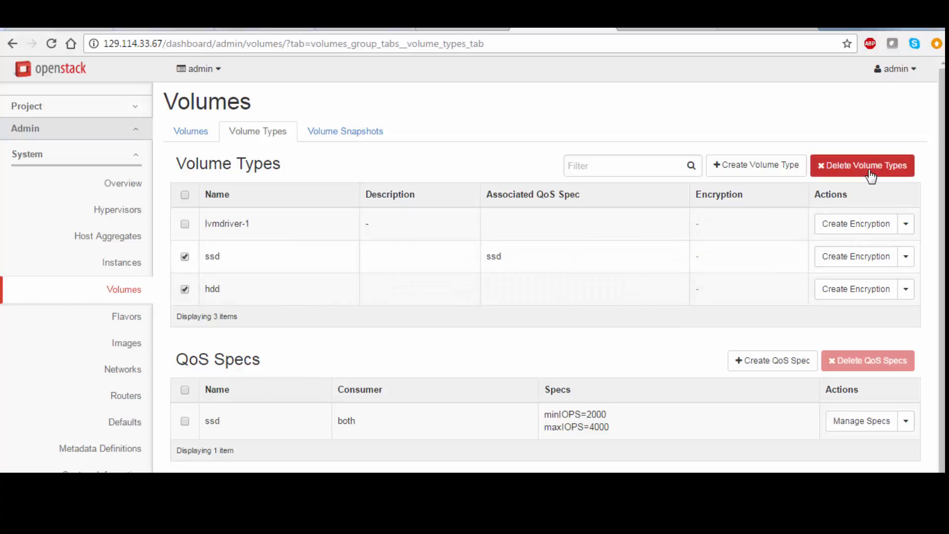
pyautogui.click(185, 289)
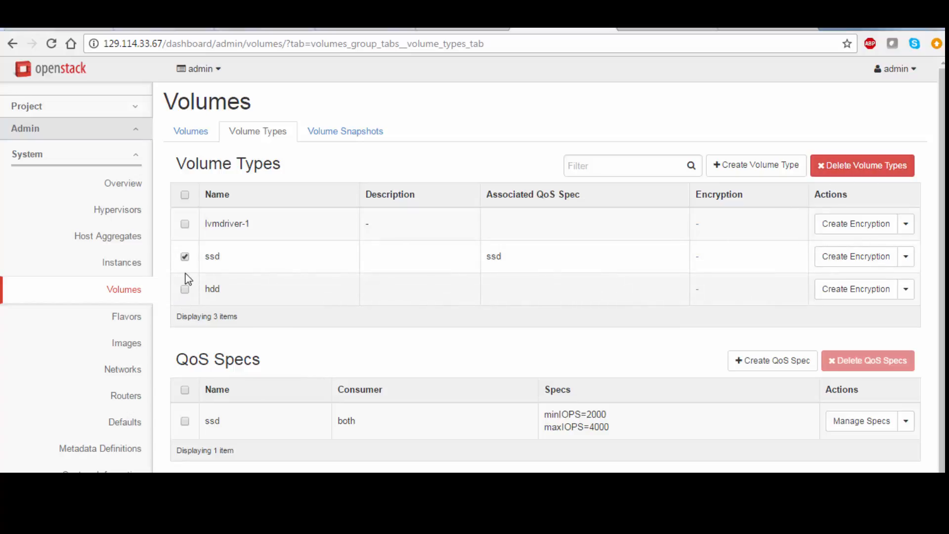
pyautogui.click(185, 257)
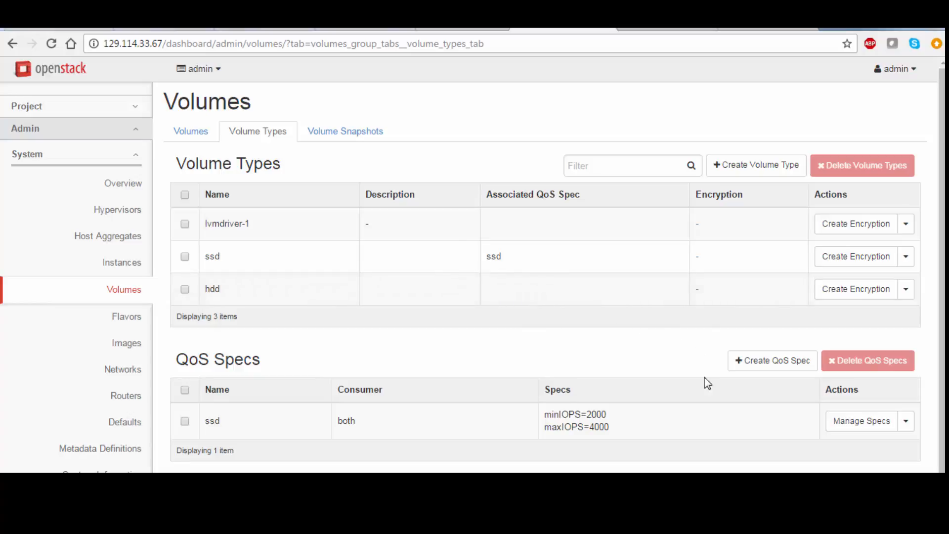
# Create a QoS spec named hdd with back-end as the consumer.
pyautogui.click(768, 362)
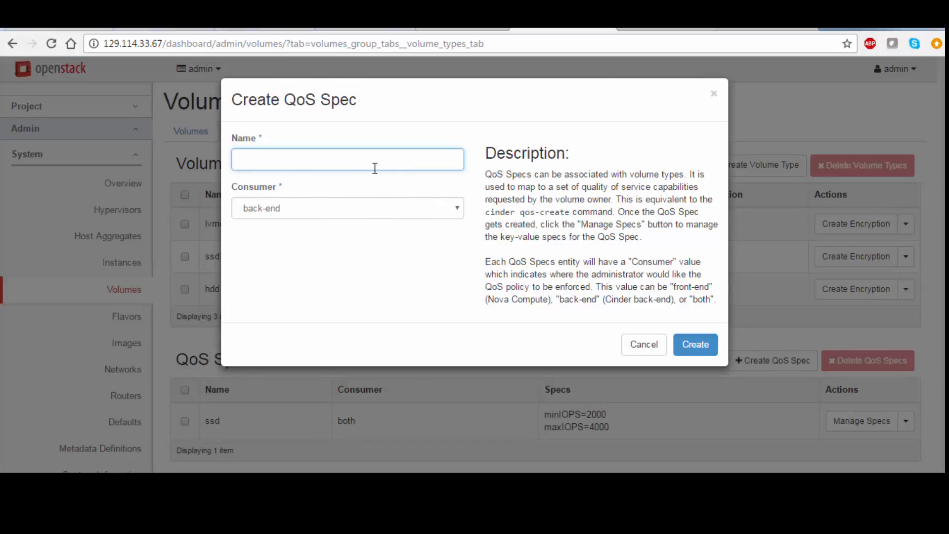
pyautogui.write('hdd')
pyautogui.press('Return')
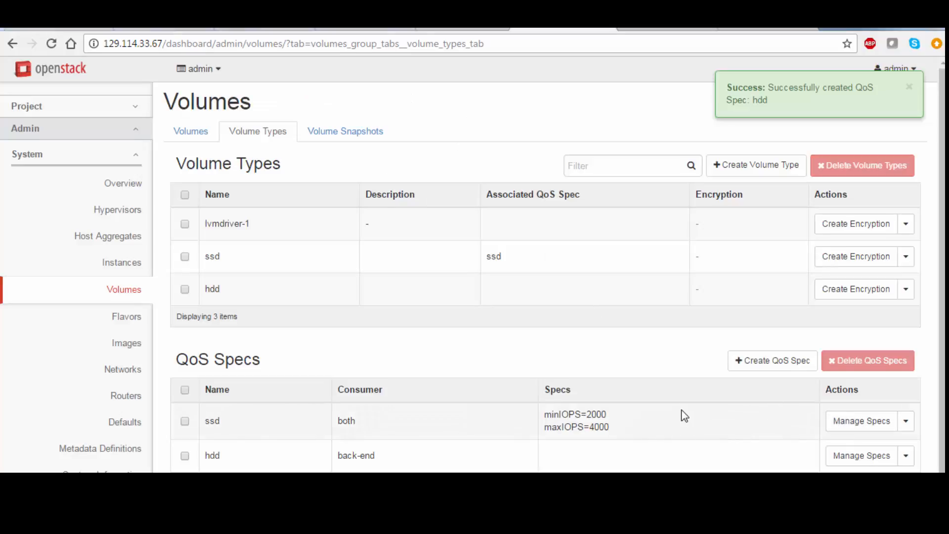
# Add the key minIOPS with value 1000 to the hdd QoS spec and return to the volume types list.
pyautogui.scroll(-1, 683, 414)
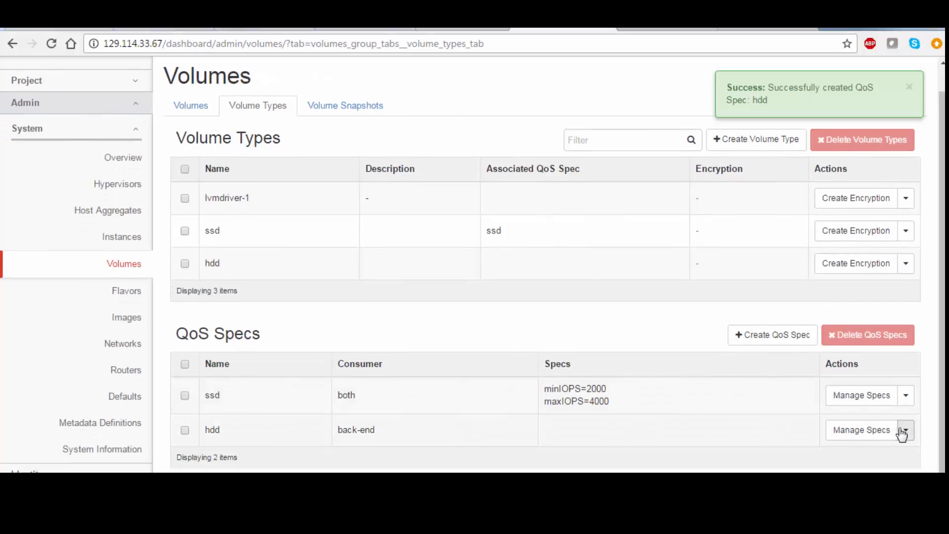
pyautogui.click(876, 430)
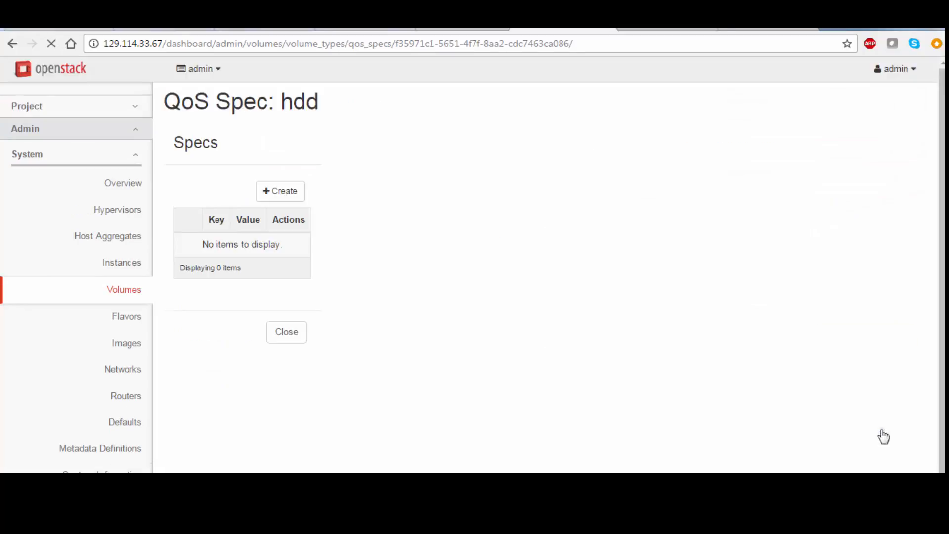
pyautogui.click(294, 192)
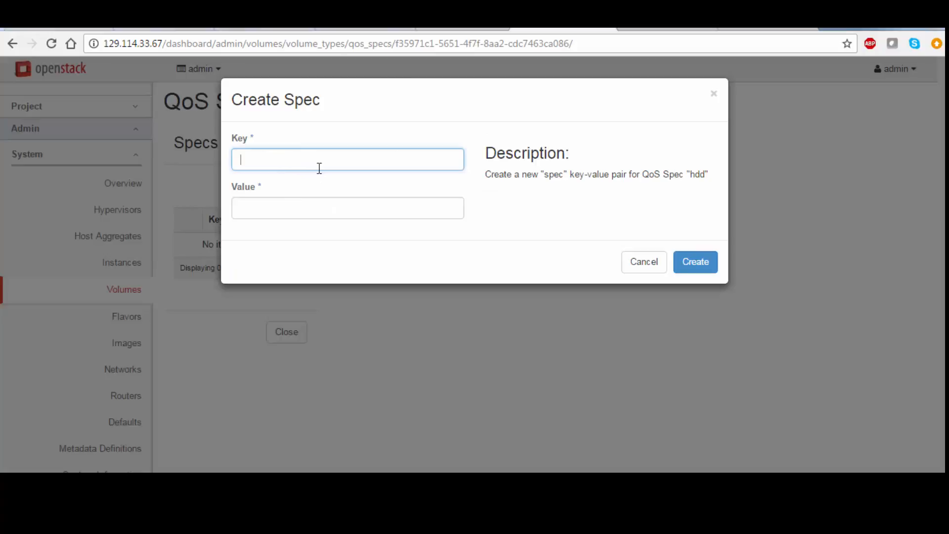
pyautogui.write('minIOPS')
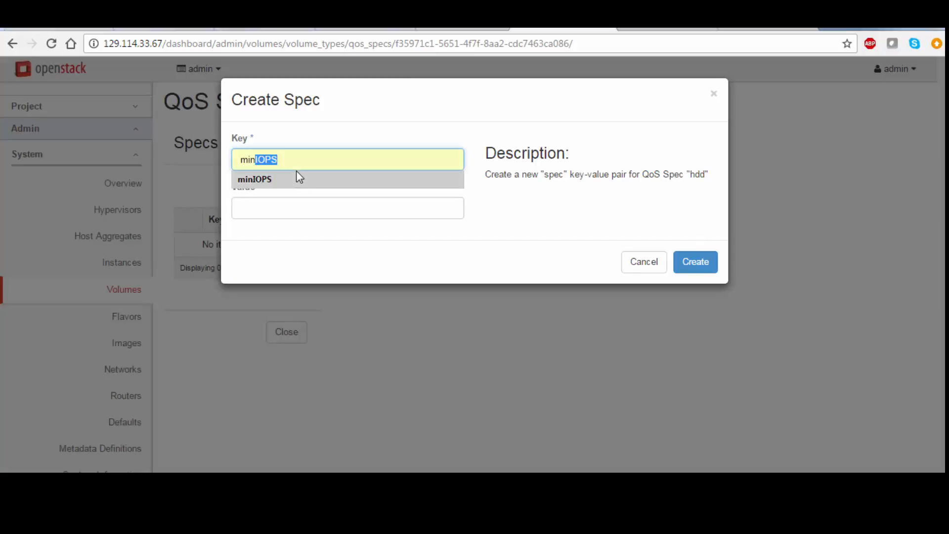
pyautogui.click(297, 178)
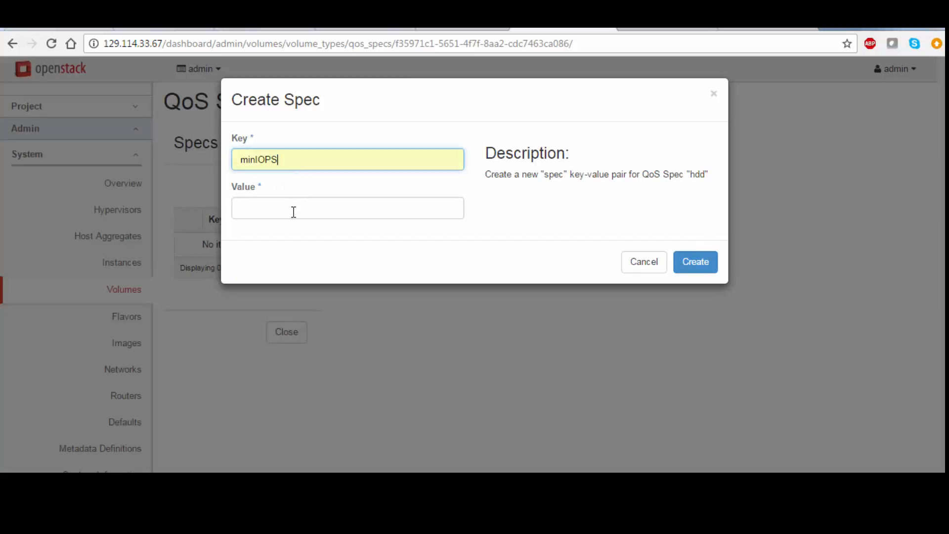
pyautogui.click(294, 211)
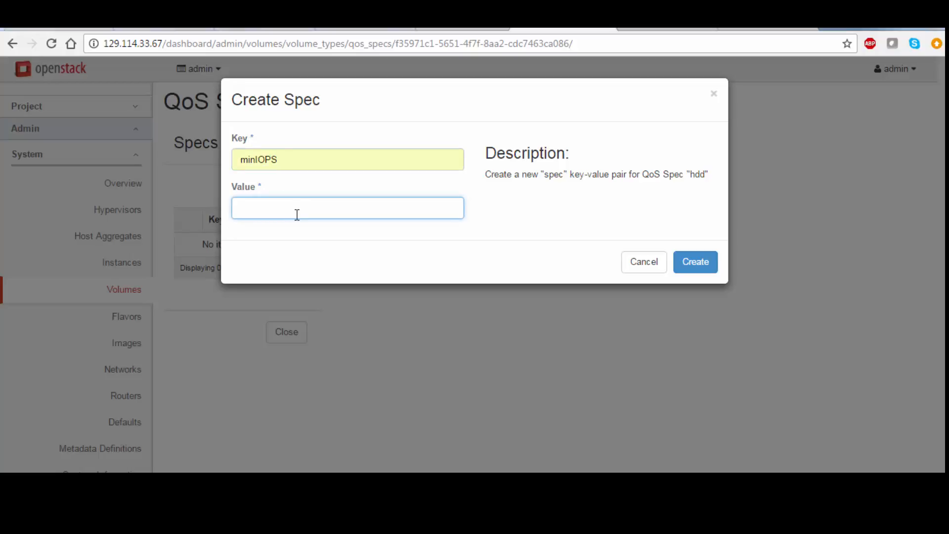
pyautogui.write('1000')
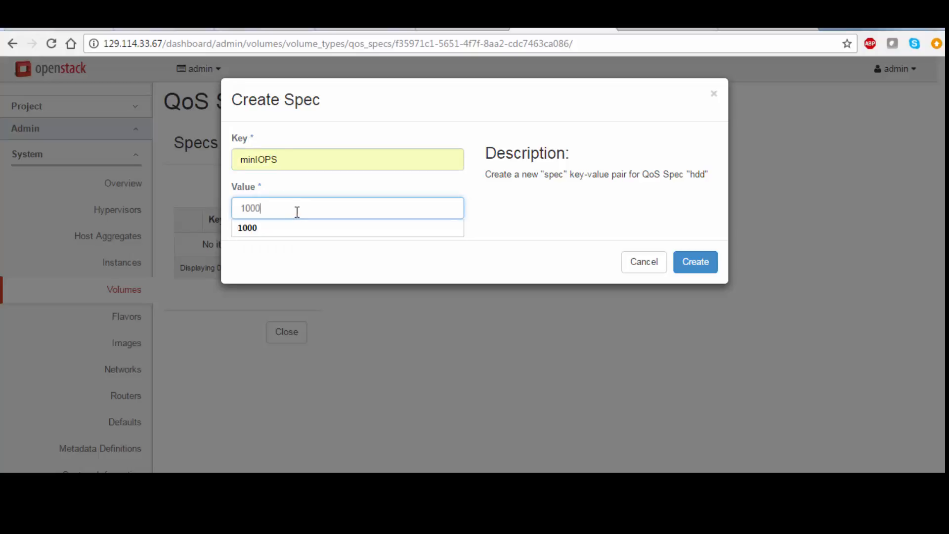
pyautogui.click(290, 228)
pyautogui.click(686, 269)
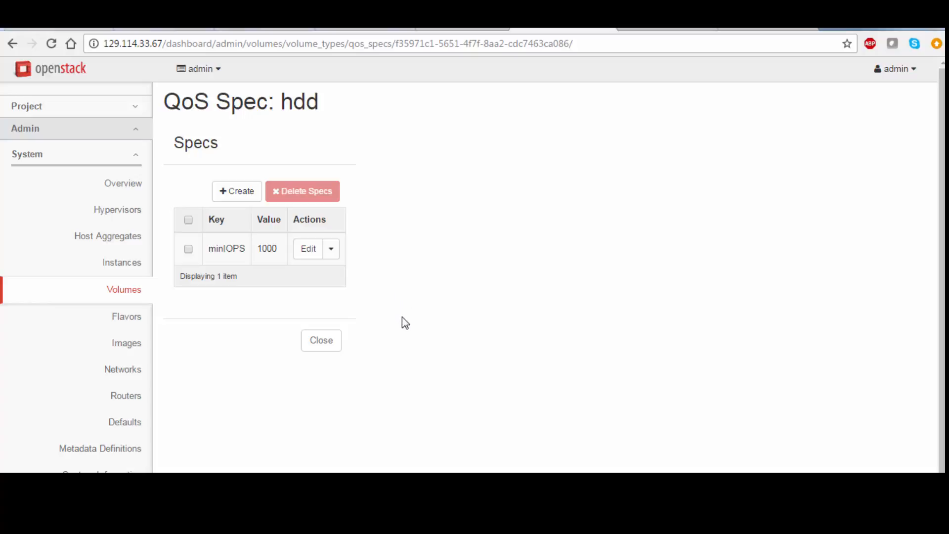
pyautogui.click(323, 340)
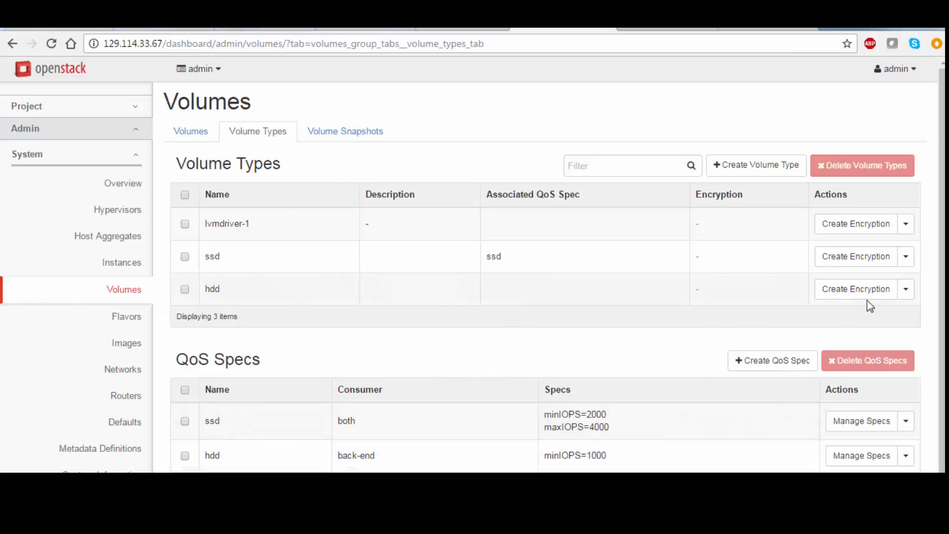
# Associate the hdd QoS spec with the hdd volume type.
pyautogui.click(908, 288)
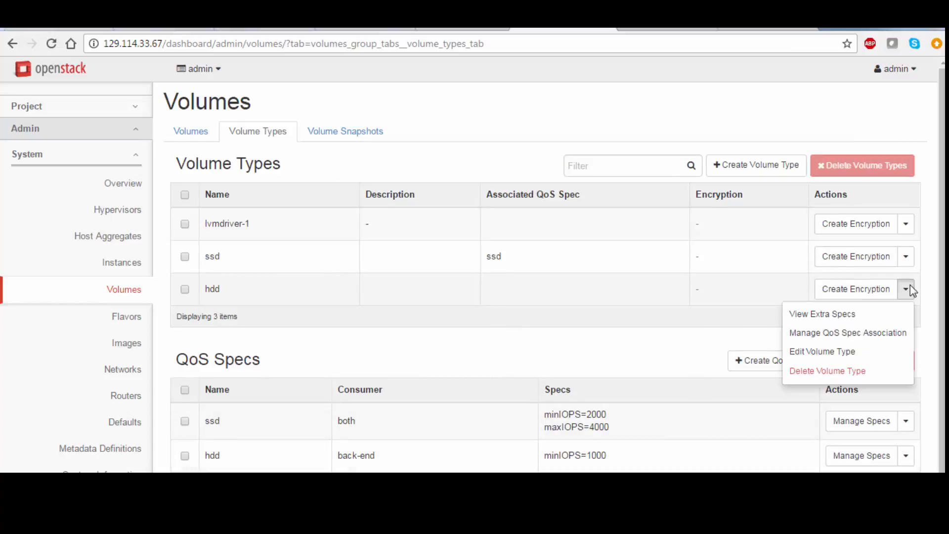
pyautogui.click(848, 333)
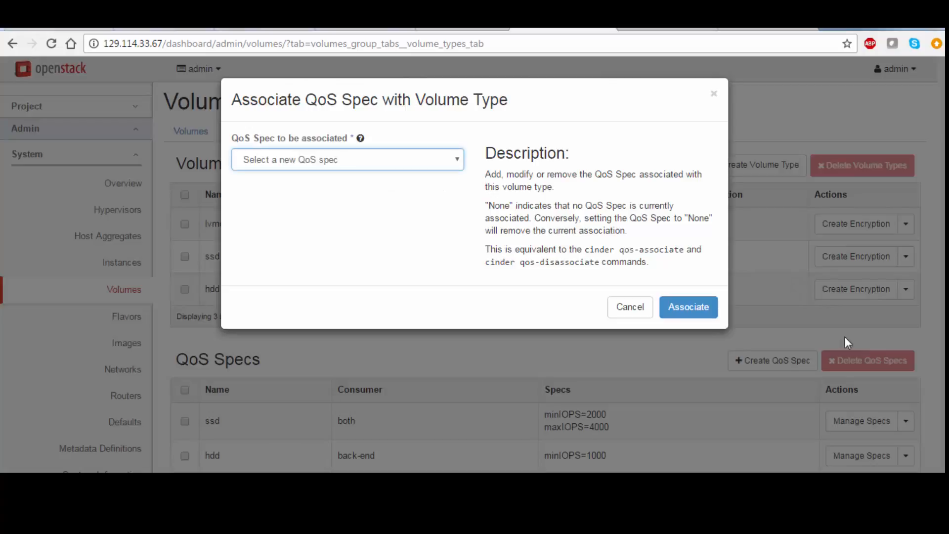
pyautogui.click(456, 159)
pyautogui.click(374, 202)
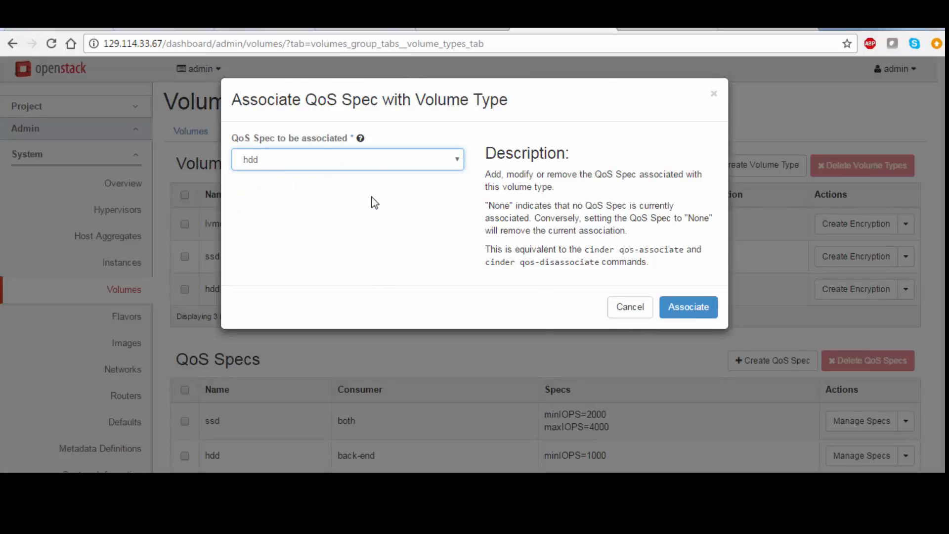
pyautogui.click(683, 308)
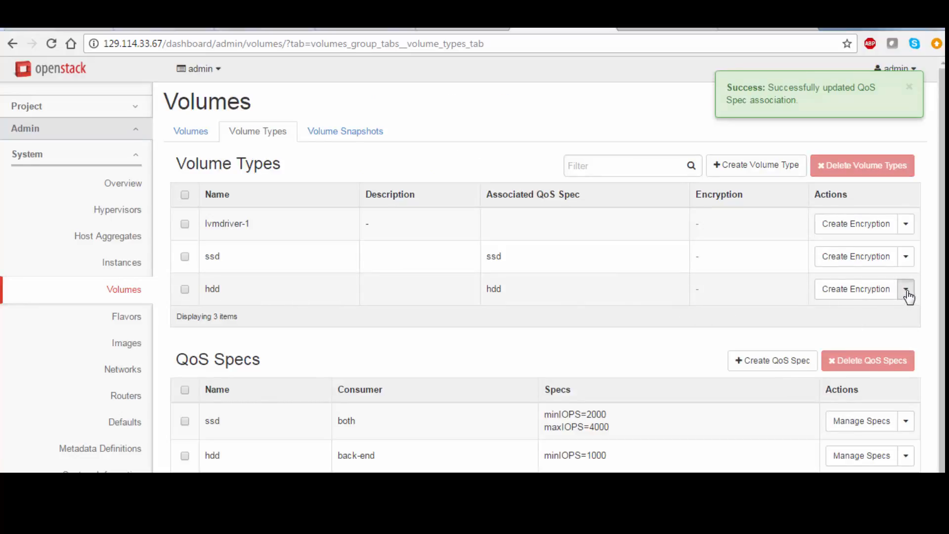
# Review the hdd volume type's QoS association form, highlight the equivalent cinder qos-associate command in its description, and leave without changes.
pyautogui.click(907, 291)
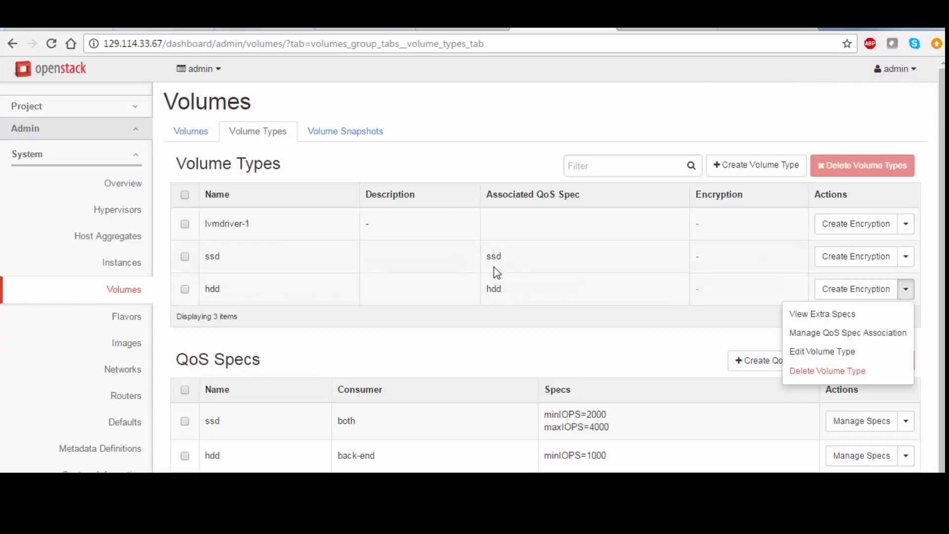
pyautogui.click(876, 336)
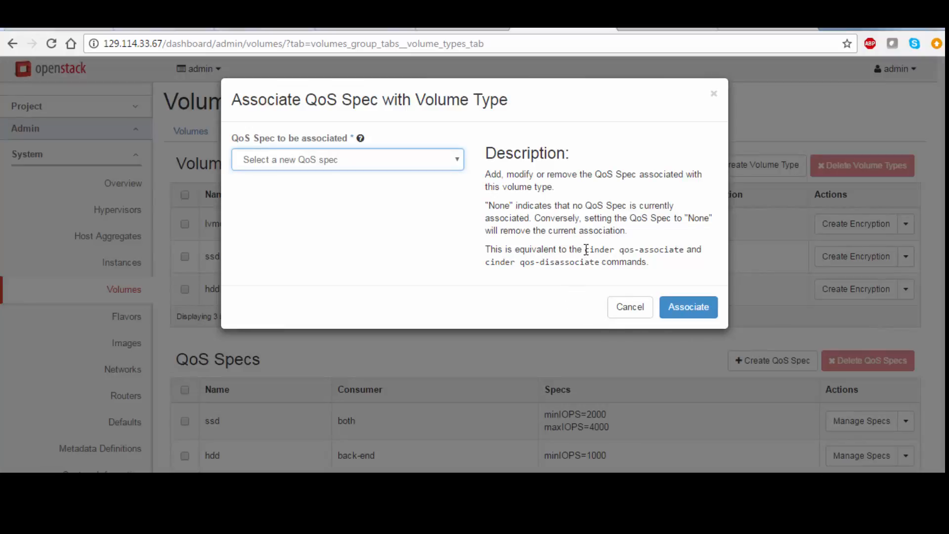
pyautogui.moveTo(587, 249); pyautogui.dragTo(687, 252)
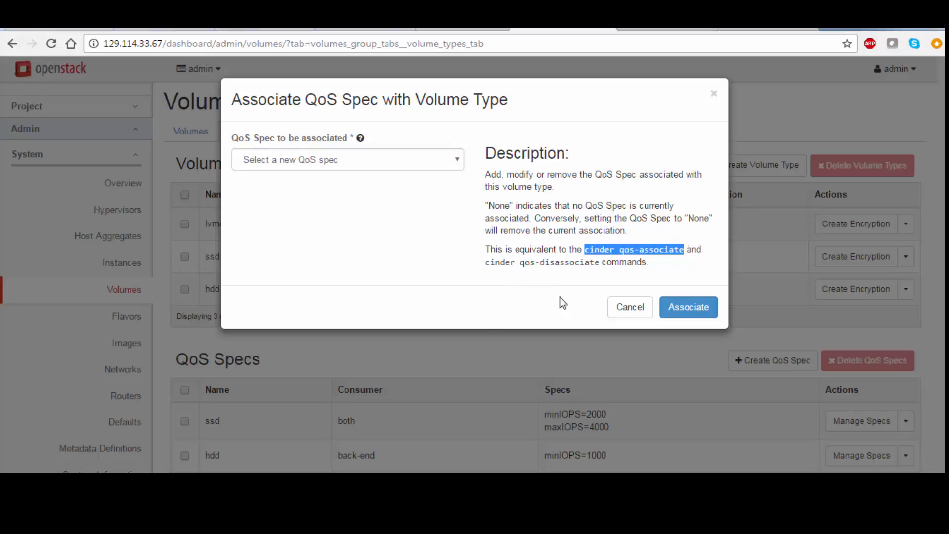
pyautogui.click(587, 251)
pyautogui.moveTo(587, 252); pyautogui.dragTo(684, 247)
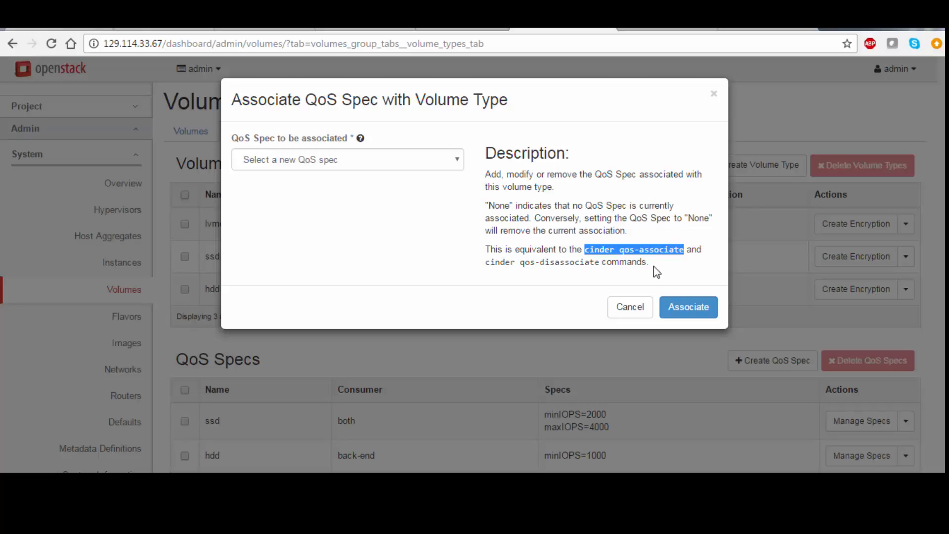
pyautogui.click(629, 308)
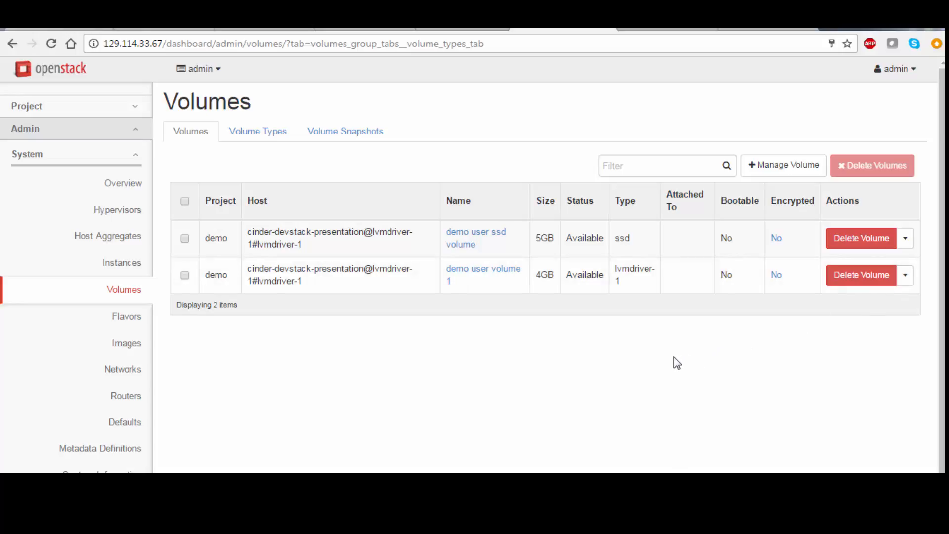
# Examine the admin actions for demo user volume 1 and the statuses offered for updating it, leaving without changes.
pyautogui.click(908, 281)
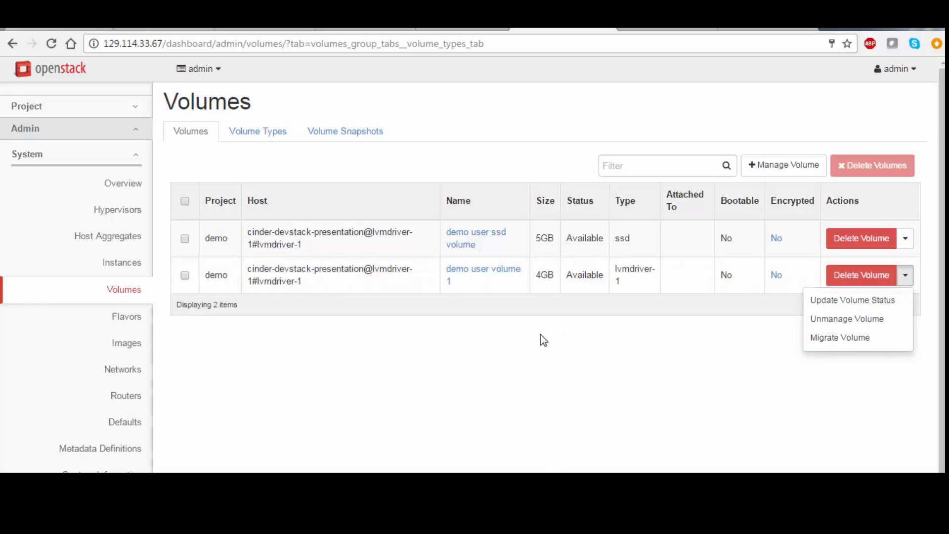
pyautogui.click(589, 341)
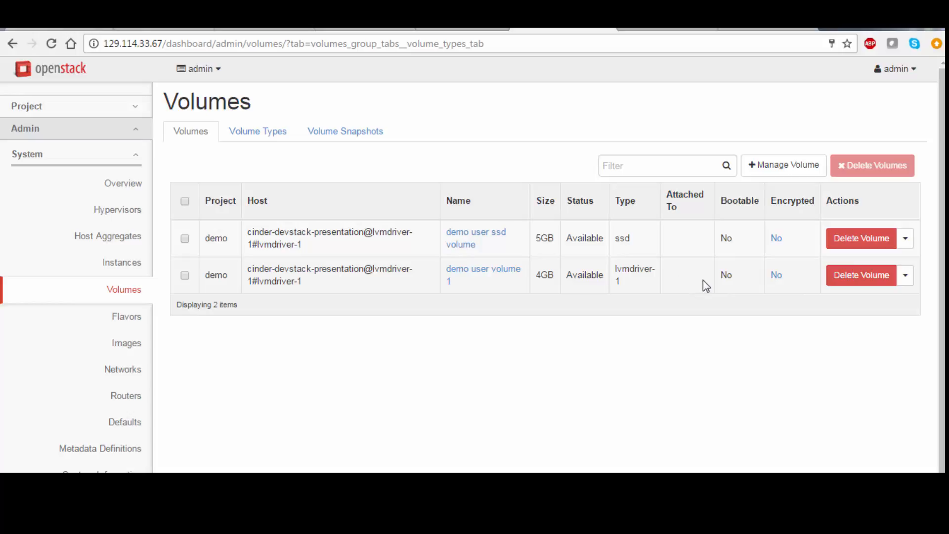
pyautogui.click(906, 275)
pyautogui.click(854, 302)
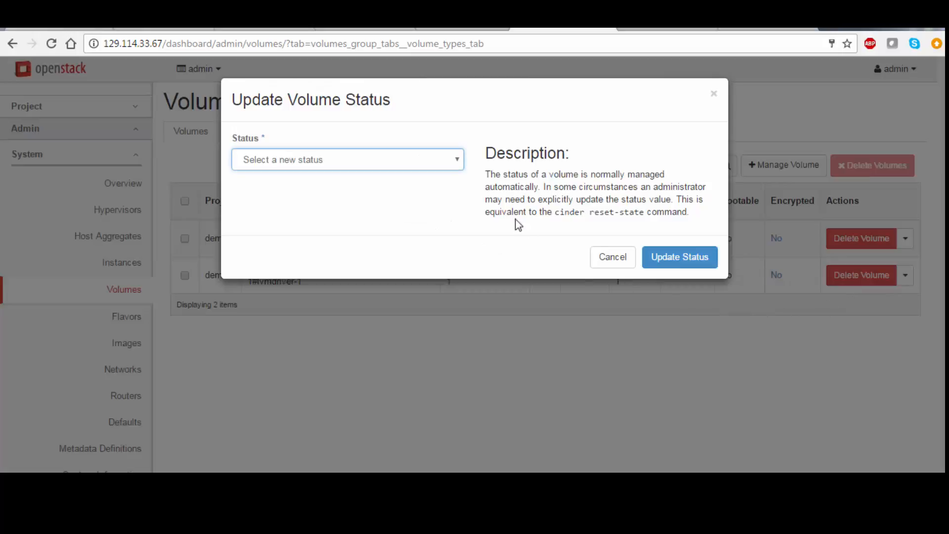
pyautogui.click(458, 161)
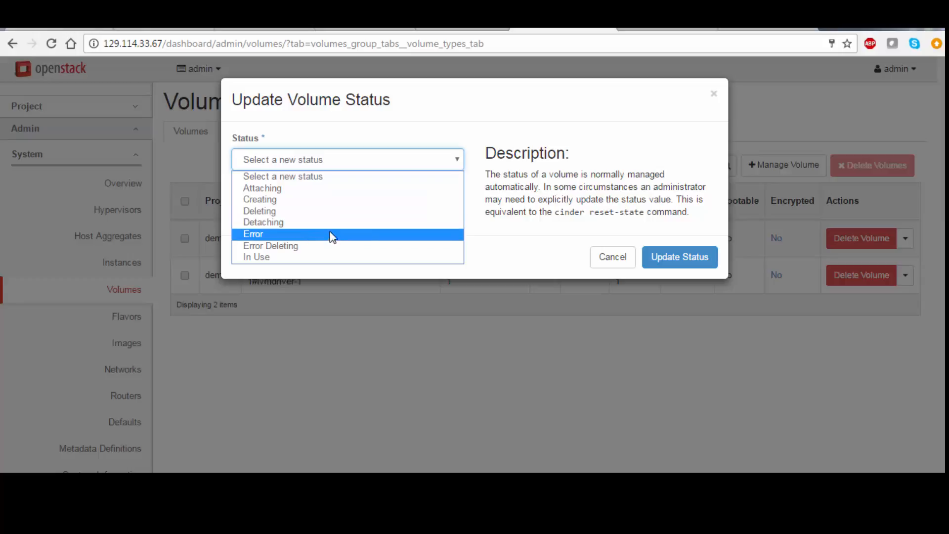
pyautogui.click(609, 262)
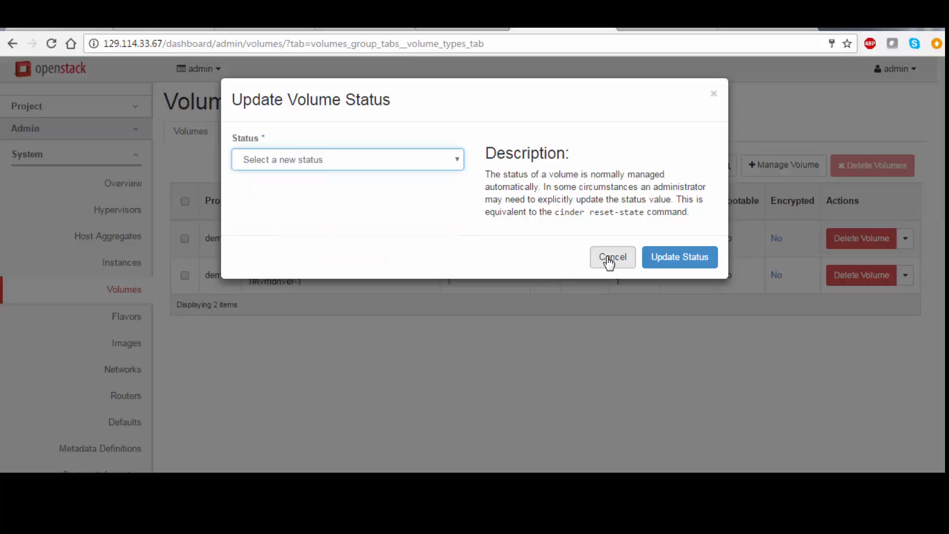
pyautogui.click(609, 262)
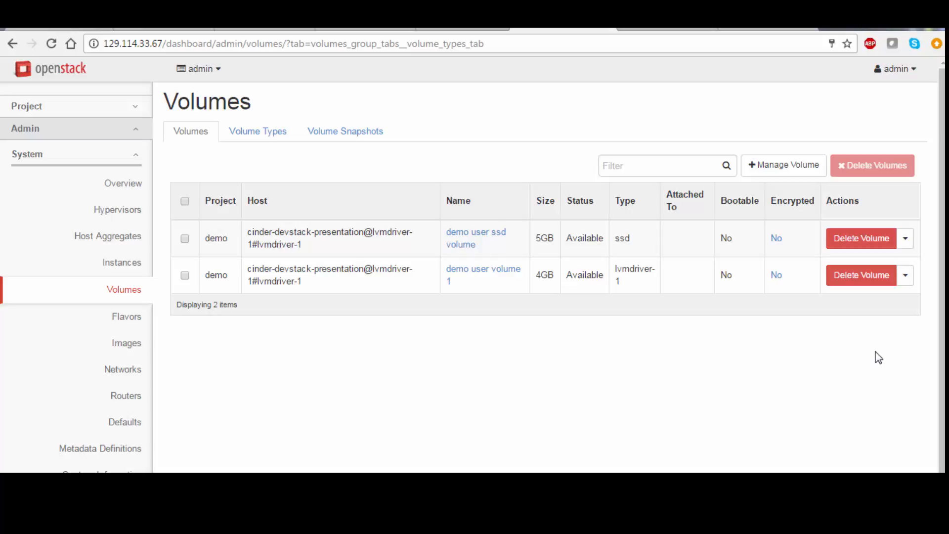
# Examine the migration form for demo user volume 1 and its destination host choices, leaving without migrating.
pyautogui.click(906, 279)
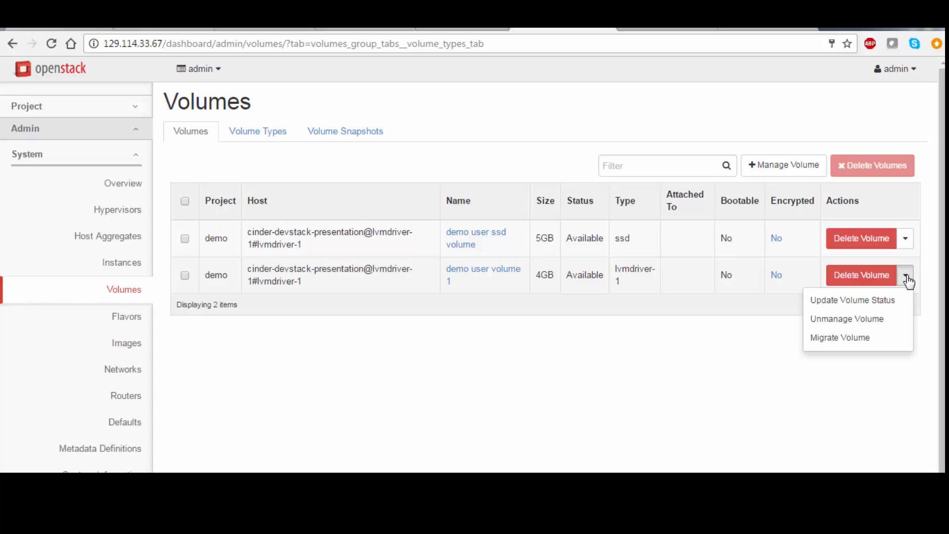
pyautogui.click(862, 339)
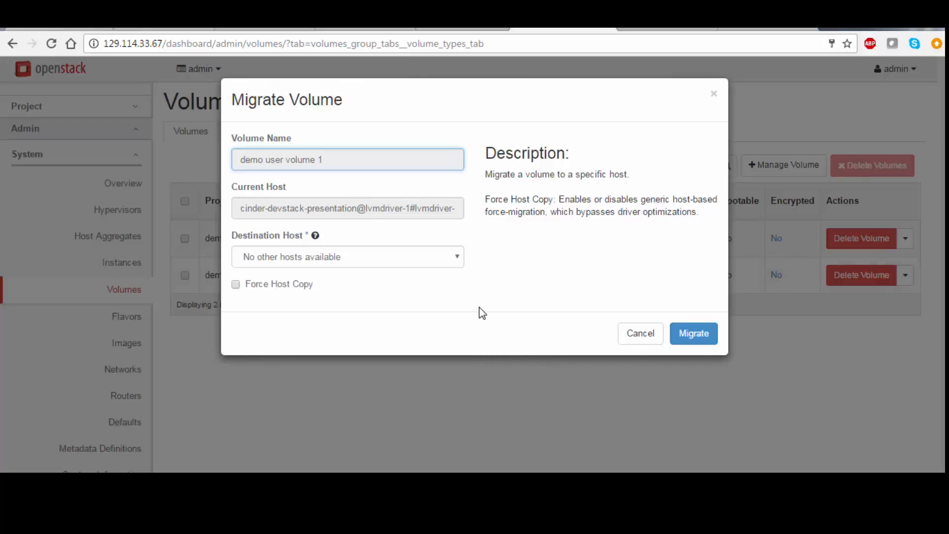
pyautogui.click(459, 256)
pyautogui.click(458, 253)
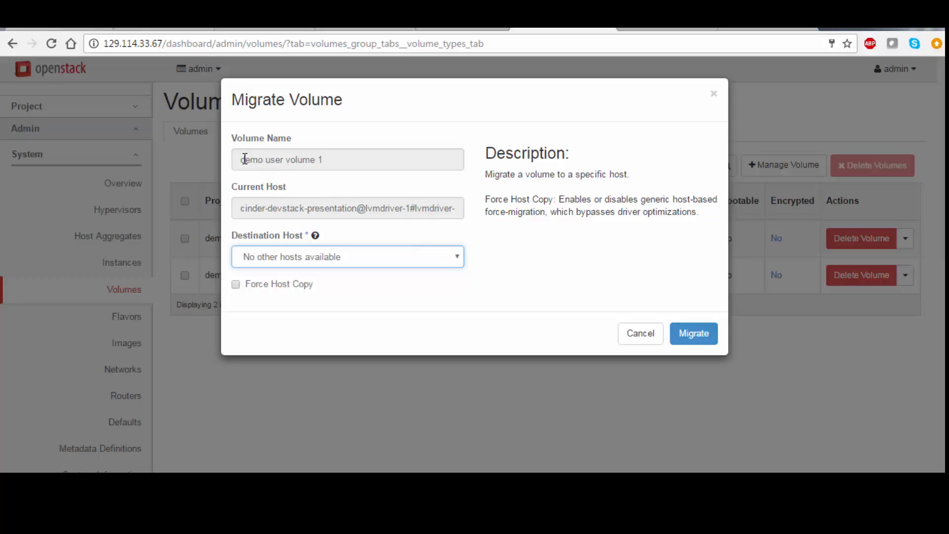
pyautogui.click(641, 333)
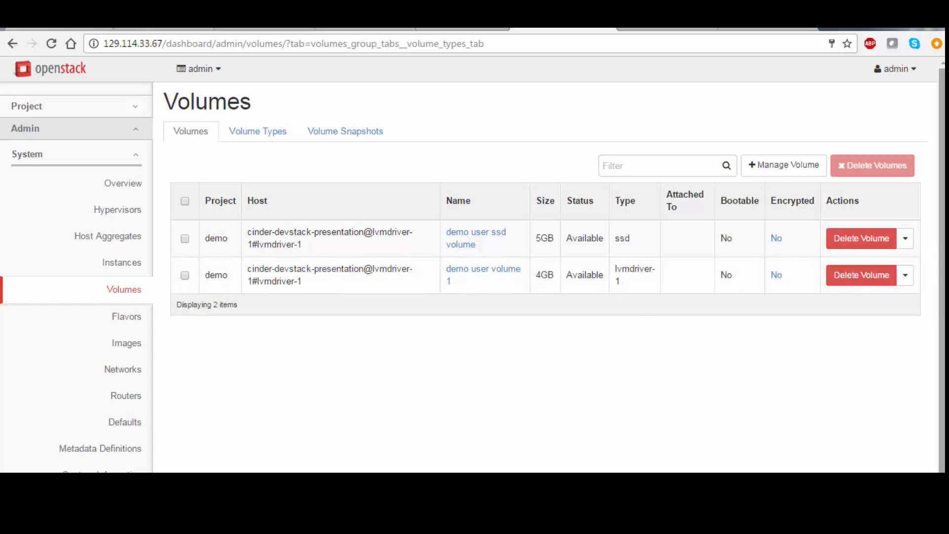
pyautogui.click(907, 276)
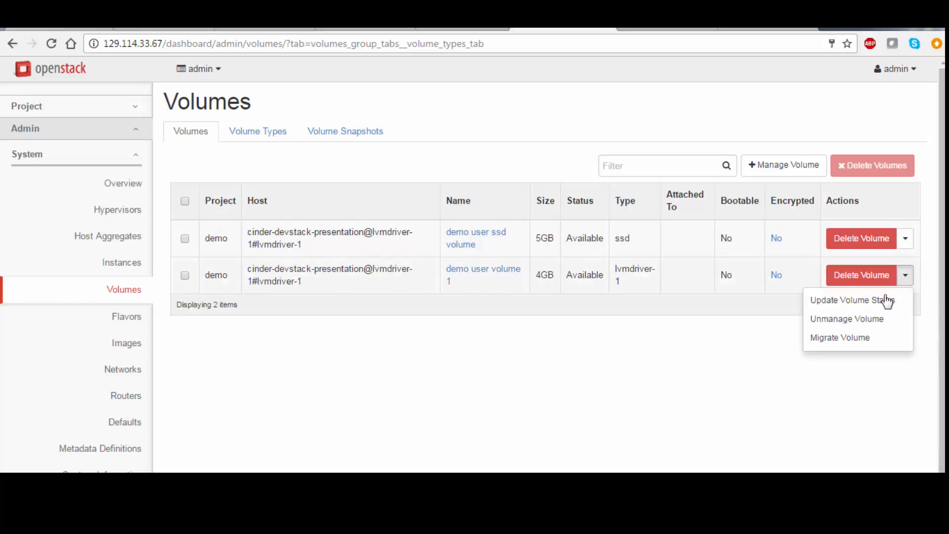
pyautogui.click(839, 338)
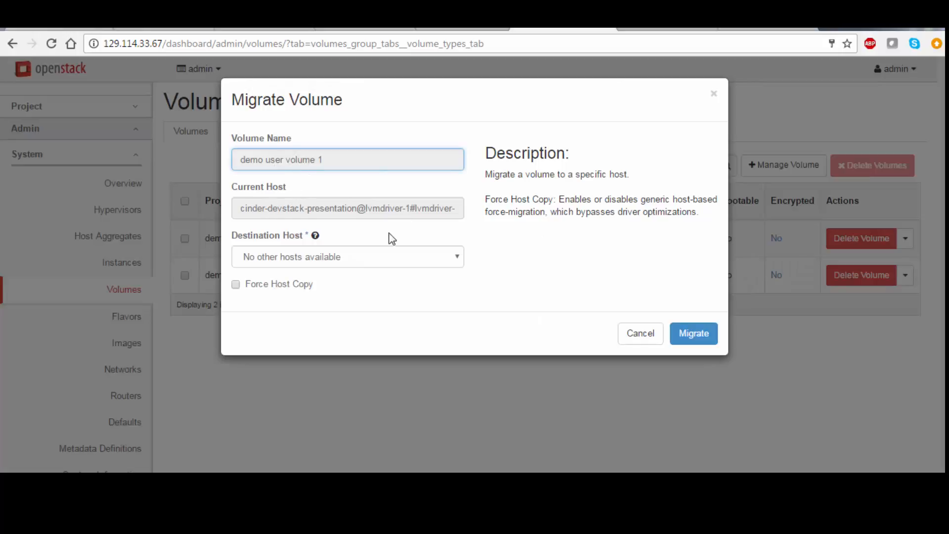
pyautogui.click(459, 258)
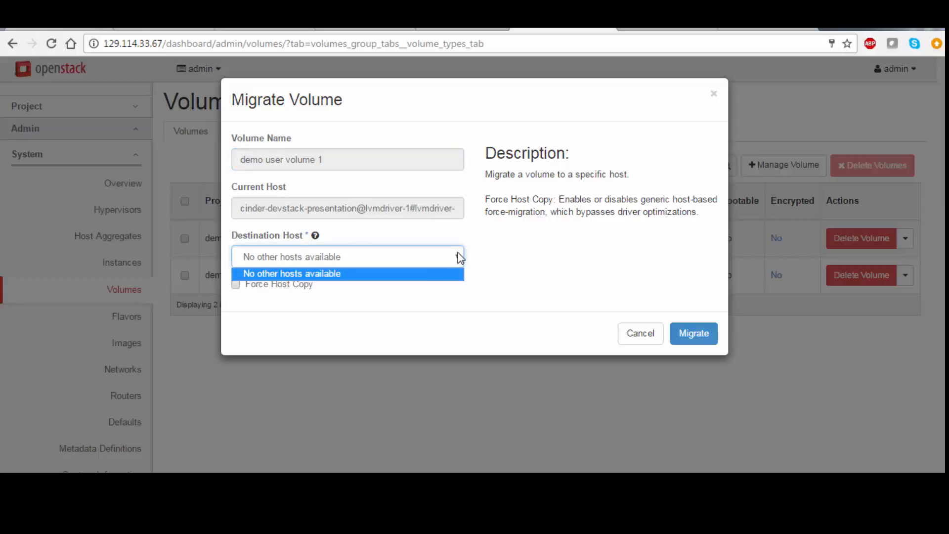
pyautogui.click(455, 259)
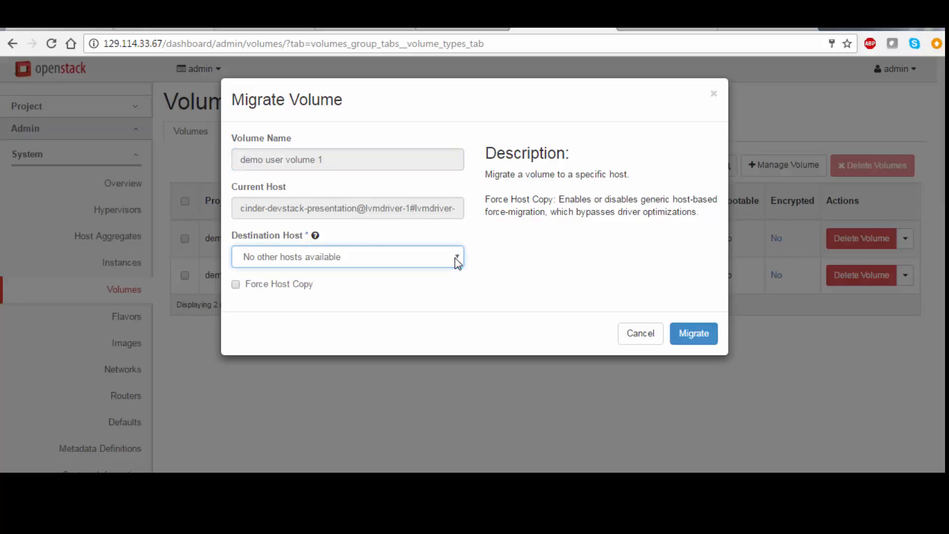
pyautogui.click(641, 334)
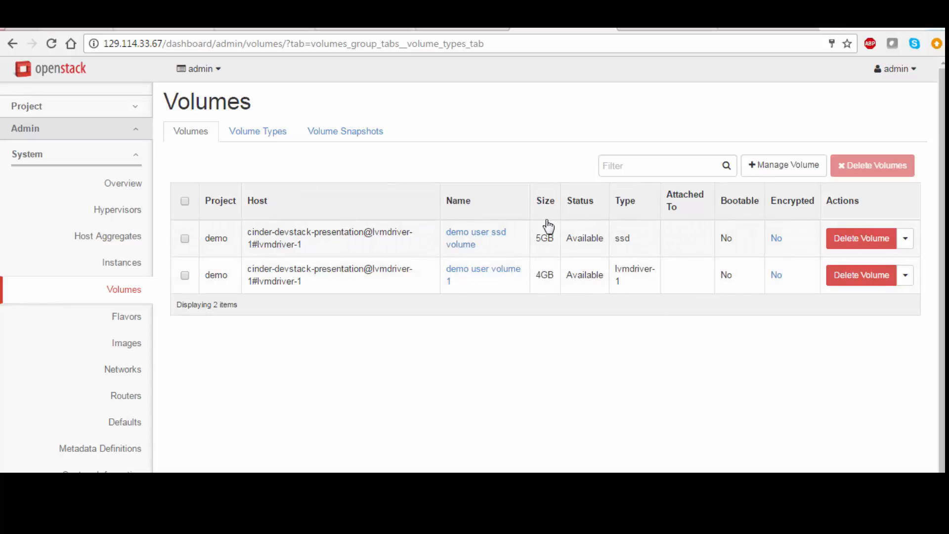
# Check the actions available for the demo user ssd volume and return to the volume types list.
pyautogui.click(905, 239)
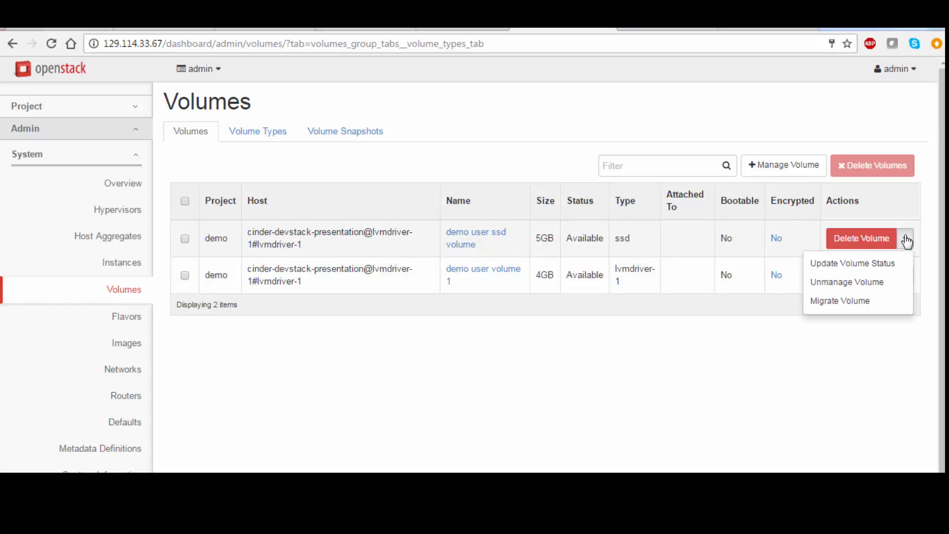
pyautogui.click(713, 202)
pyautogui.click(261, 132)
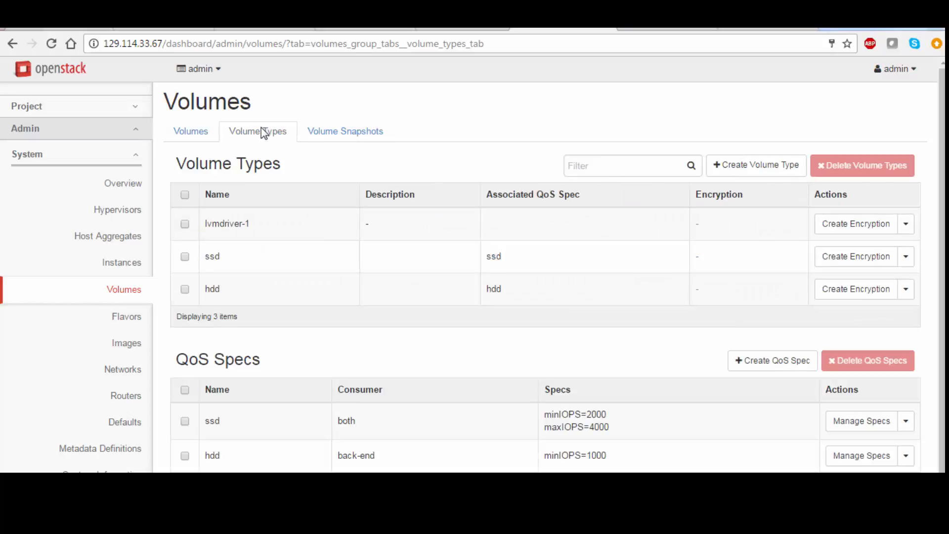